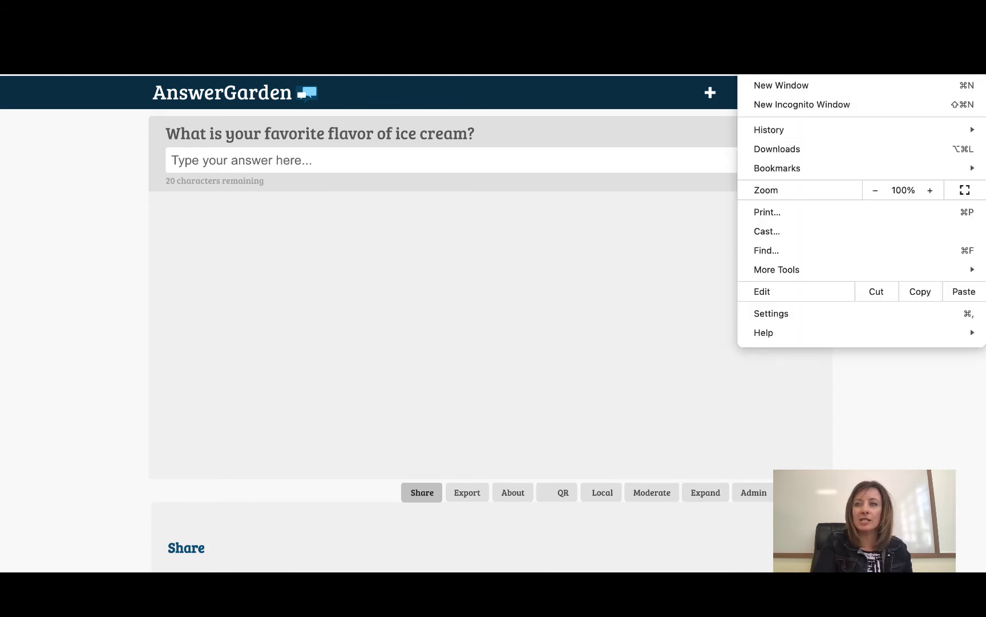
click(862, 100)
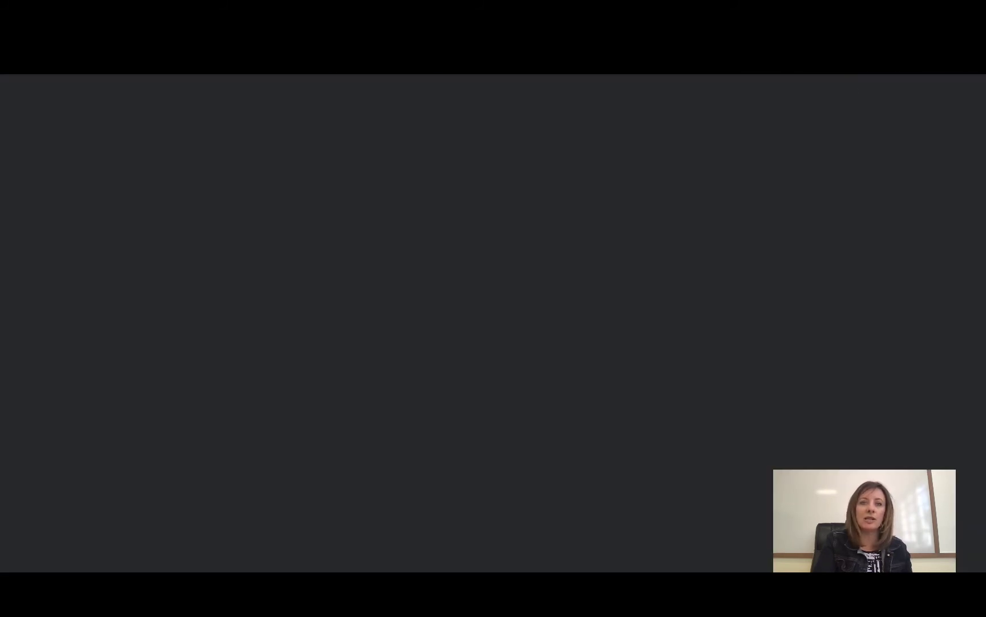
text(https://answergarden.ch/1915788)
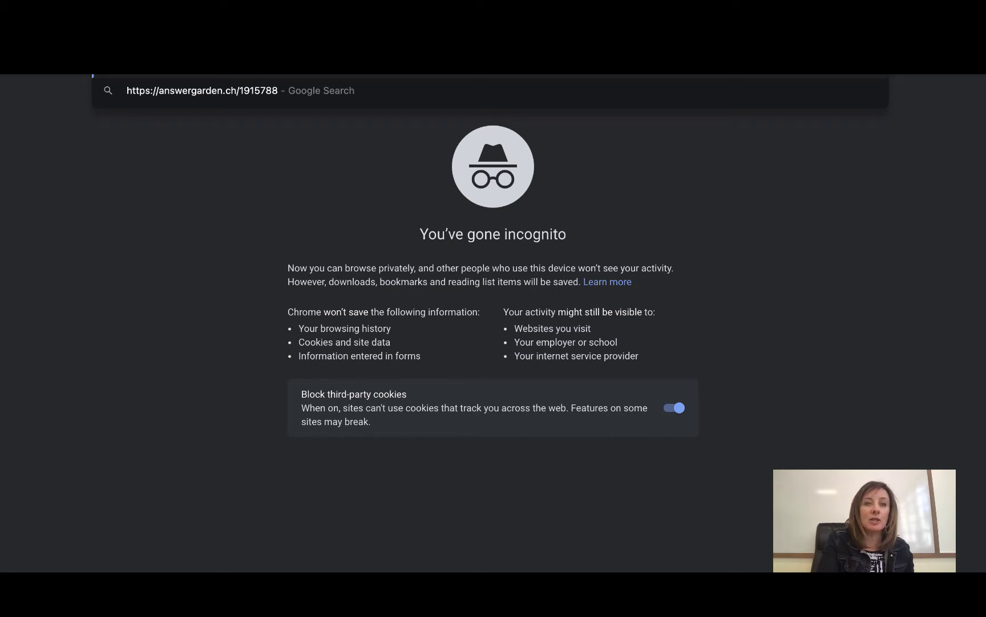
key(Return)
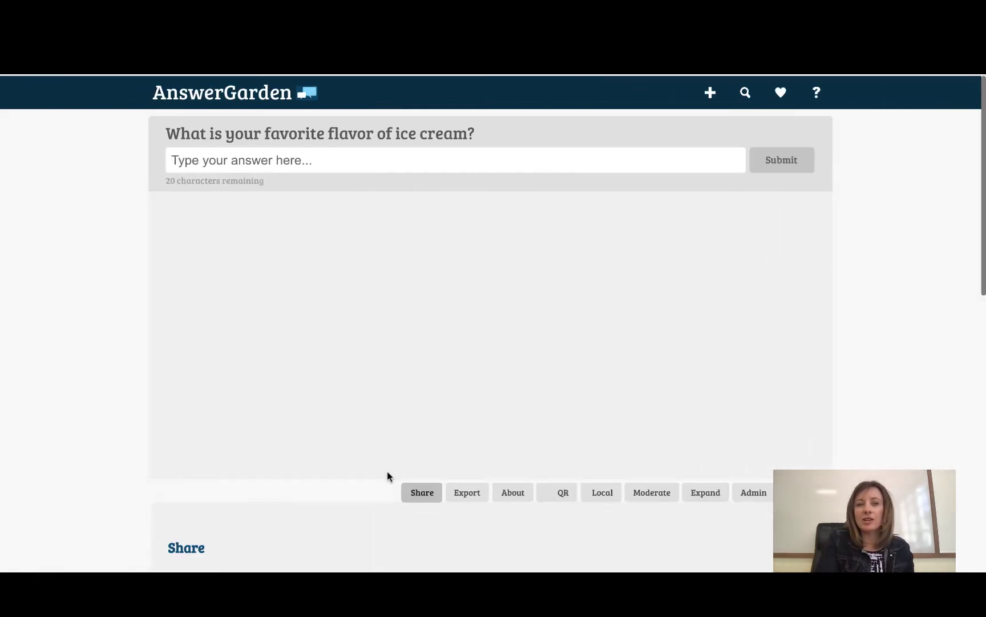
Submit "Chocolate" as an answer to the favorite ice cream flavor question and dismiss the advertisement below it
click(453, 157)
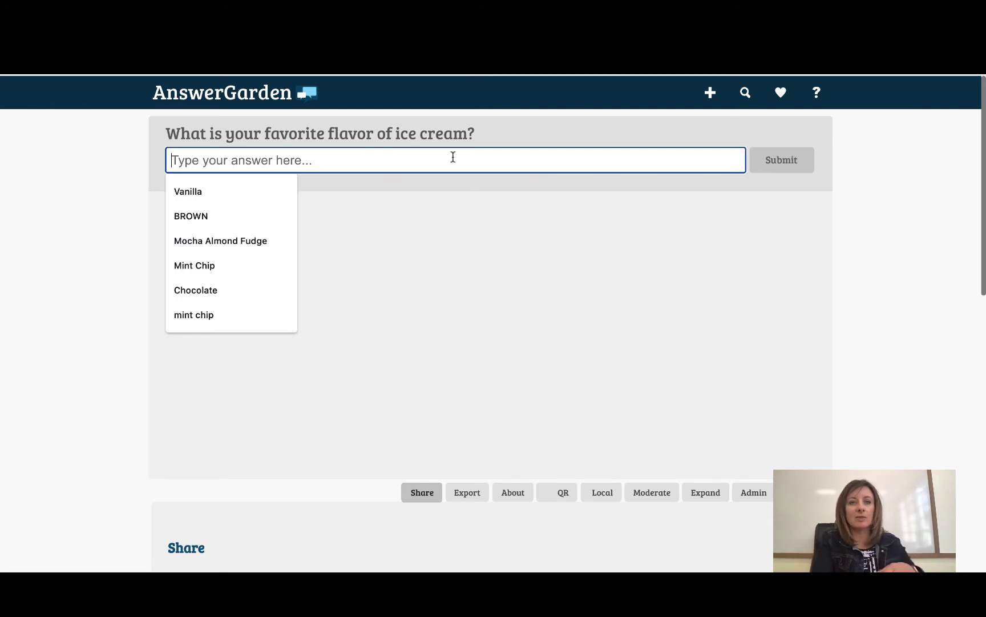
text(Chocolate)
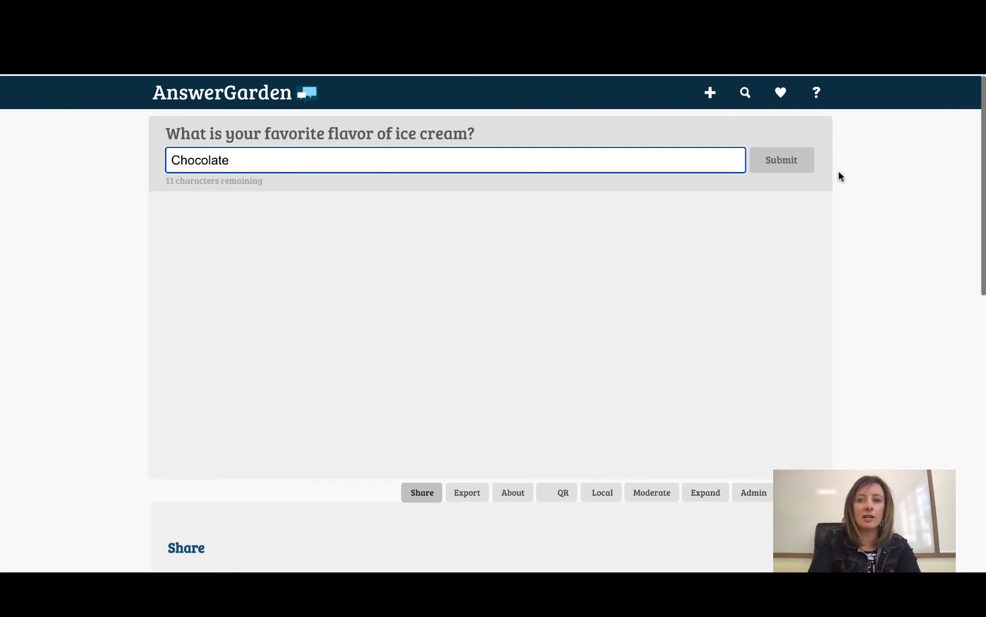
click(788, 161)
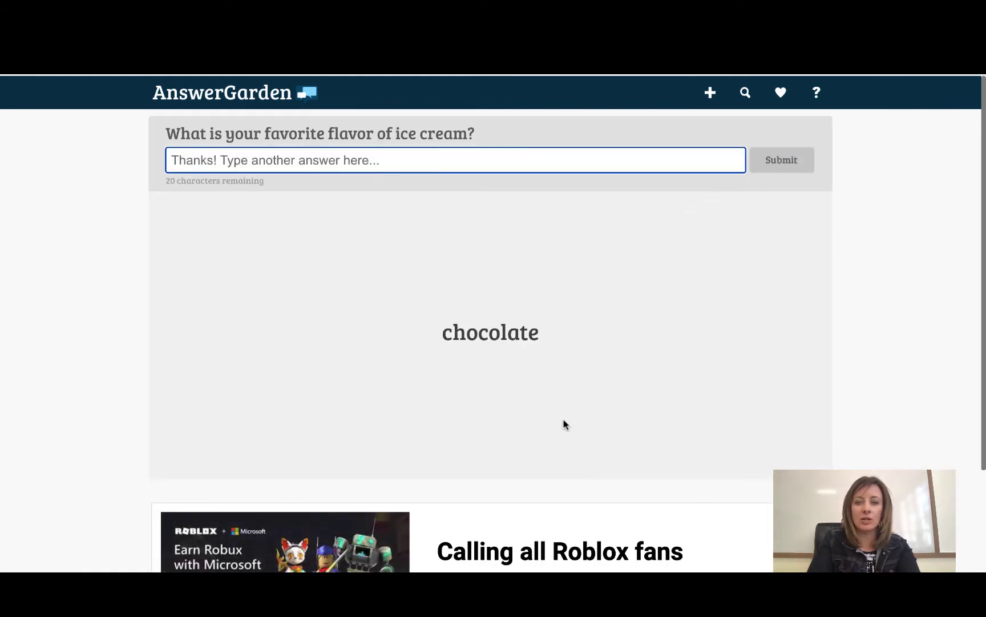
click(825, 508)
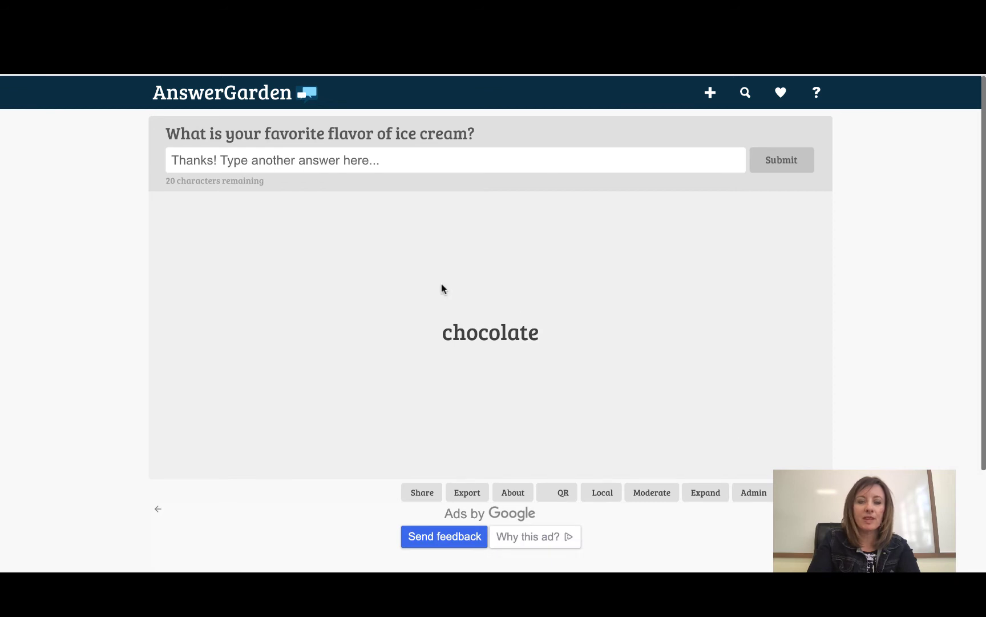
Submit "Vanilla" as another answer to the favorite ice cream flavor question
click(366, 151)
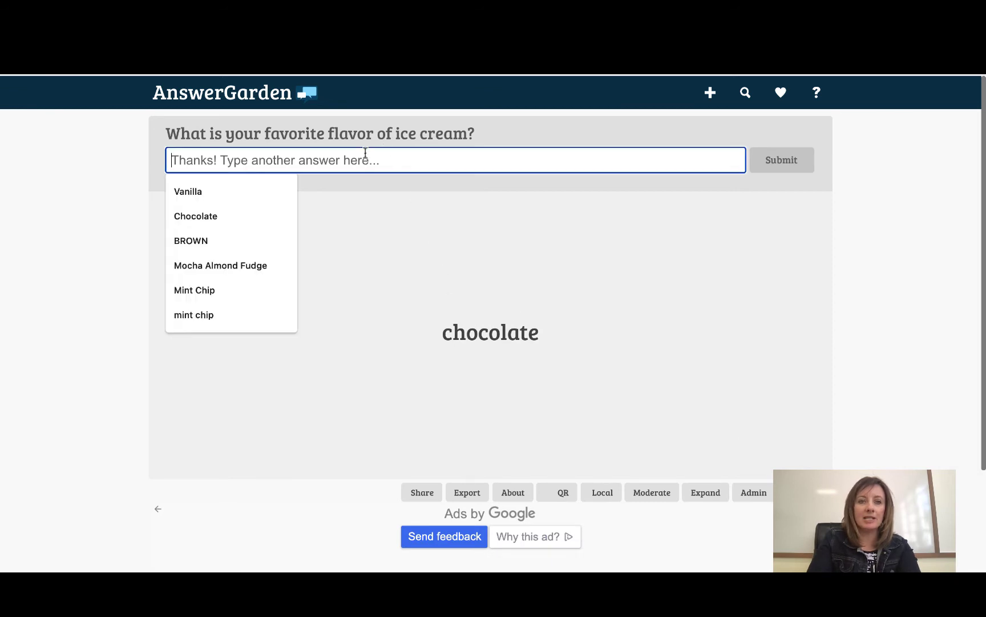
text(Vanilla)
key(Return)
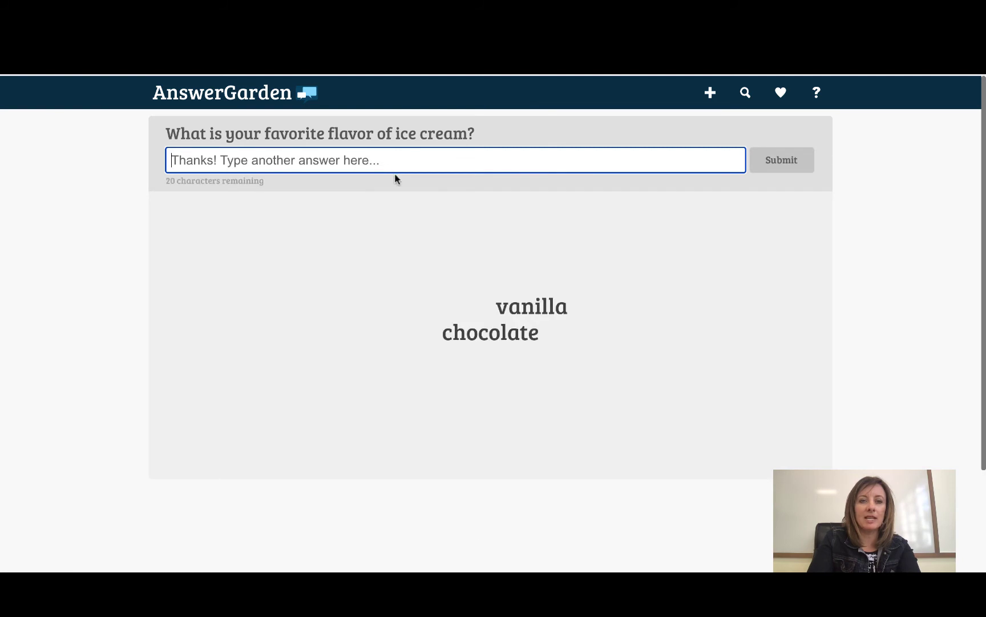
Submit "orange sherbet" as a further answer to the ice cream question, with the spelling corrected
click(350, 156)
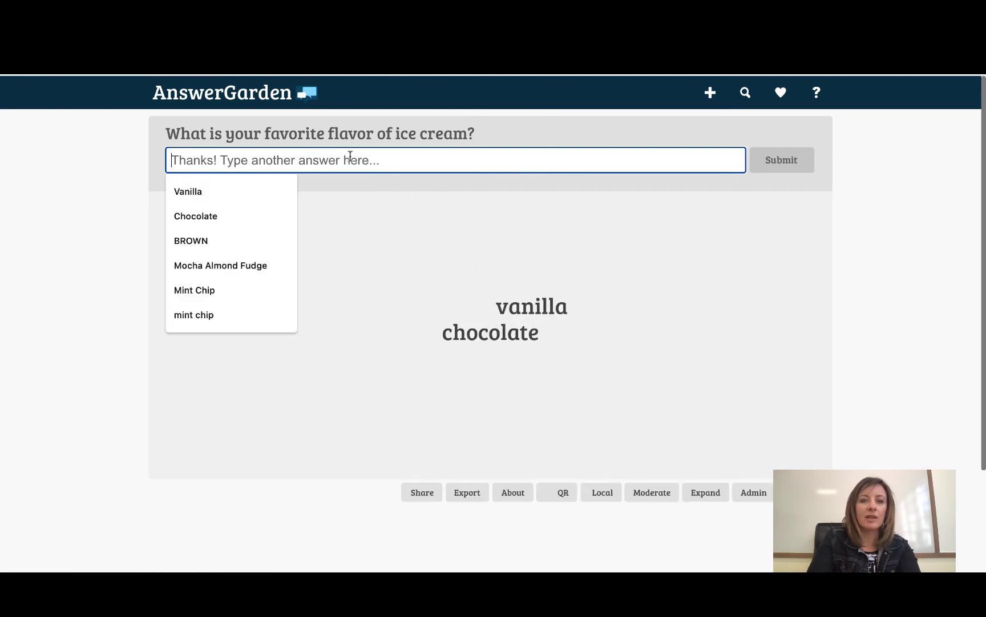
text(oragng)
key(BackSpace)
key(BackSpace)
key(BackSpace)
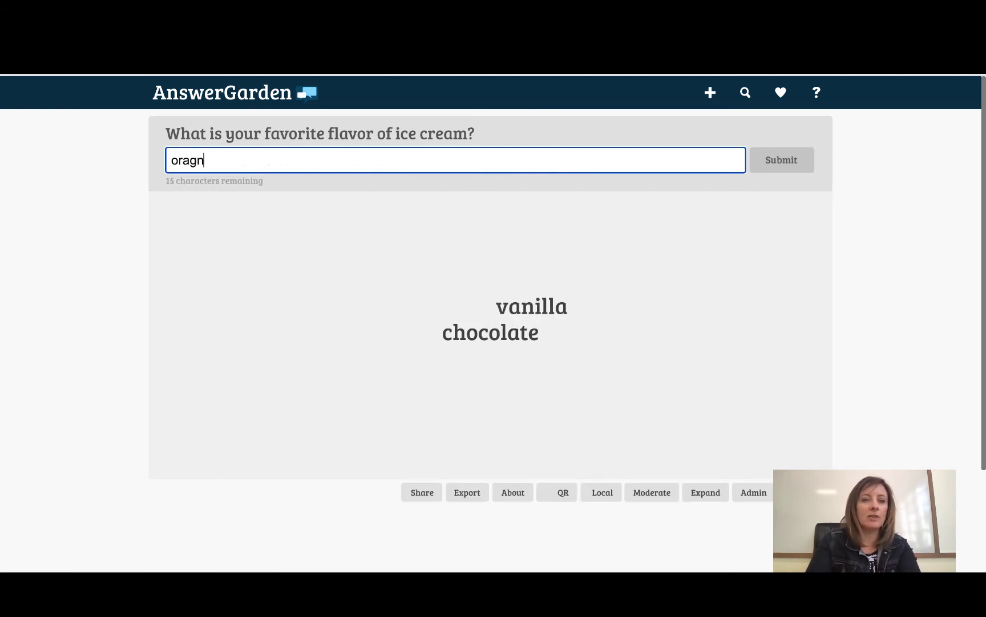
text(nge sherbett)
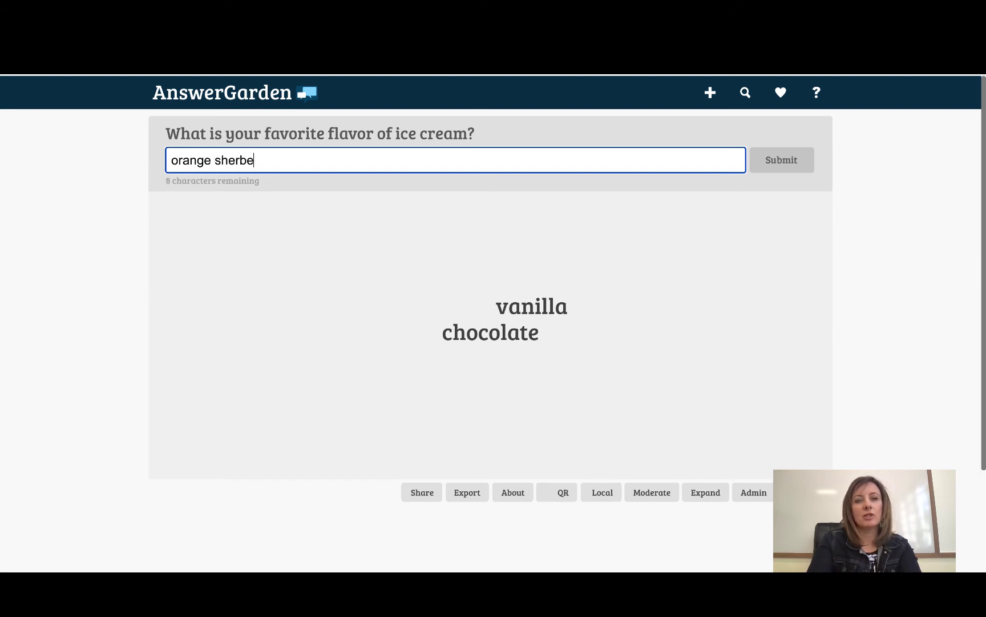
key(BackSpace)
key(BackSpace)
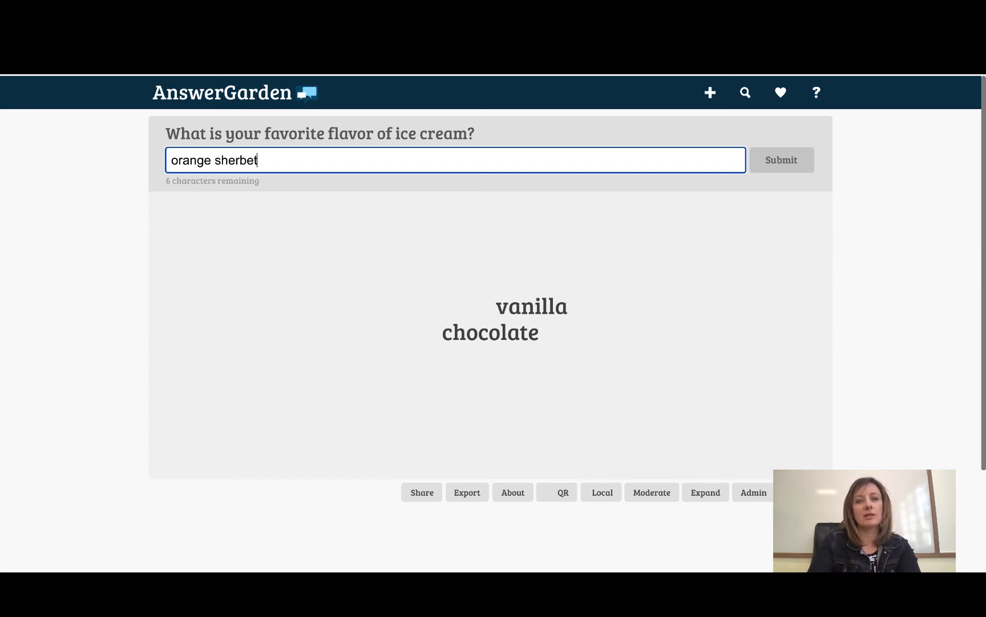
text(r)
key(BackSpace)
text(t)
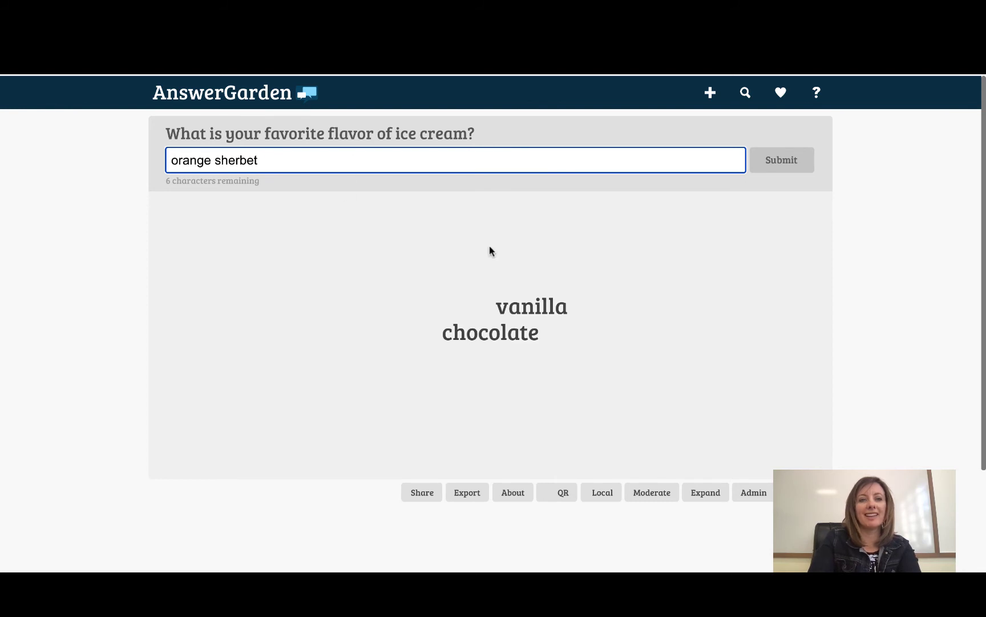
key(Return)
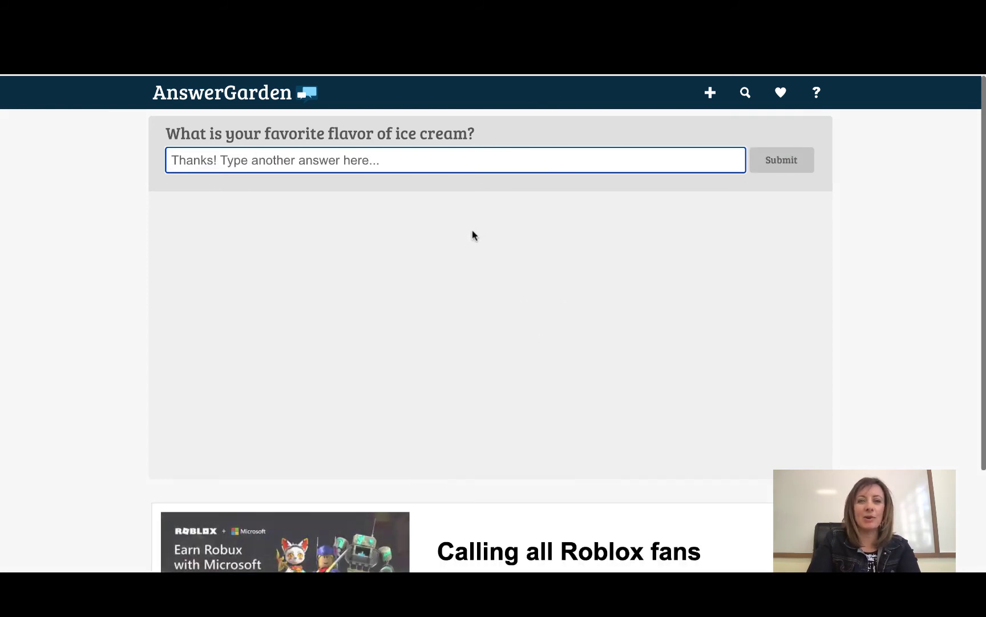
Submit "vanilla" a second time and check how often each answer in the word cloud was given
click(287, 161)
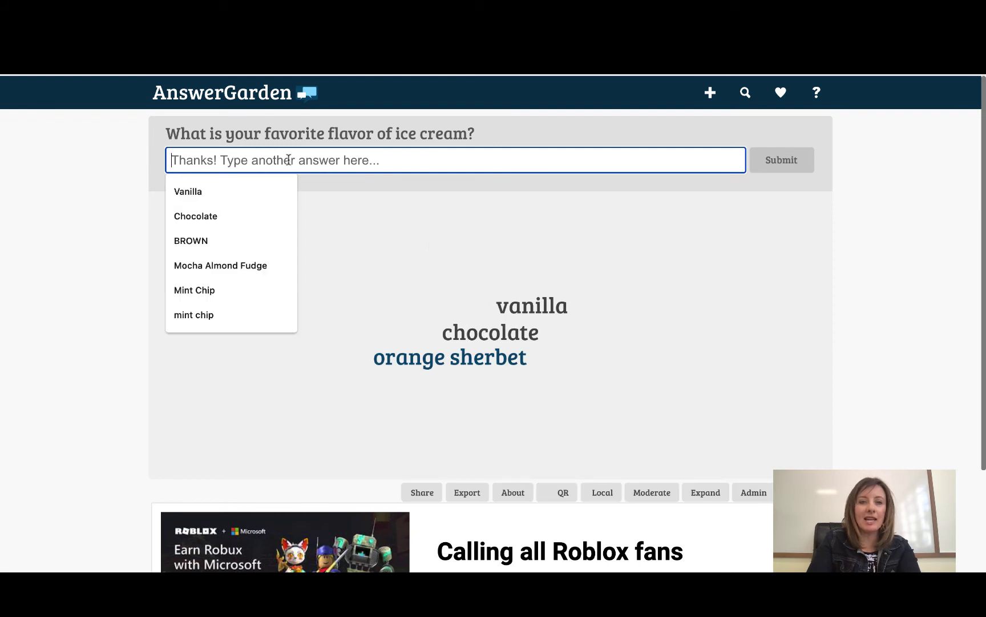
text(vanilla)
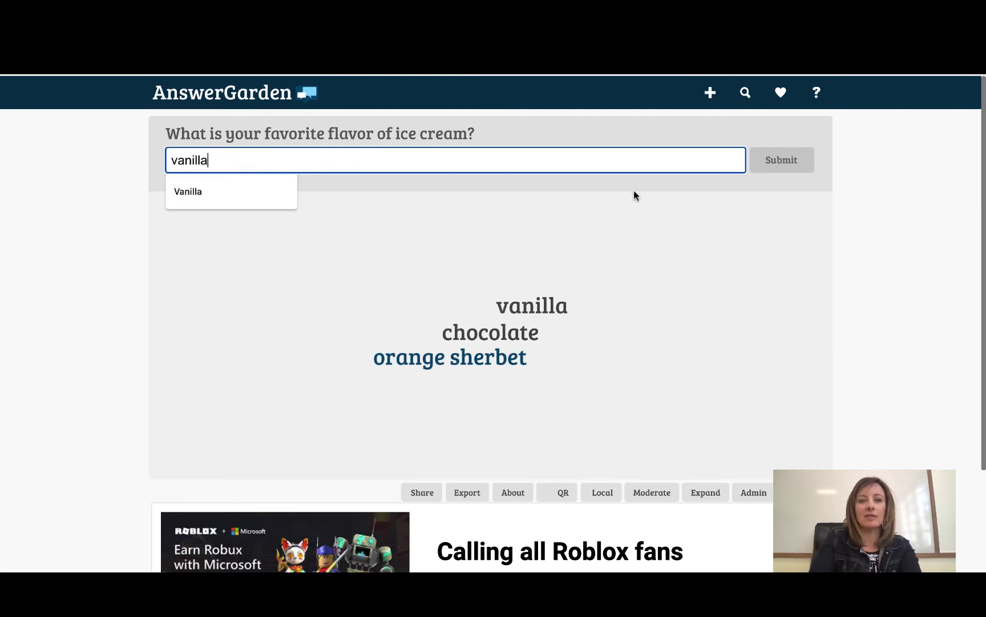
click(768, 164)
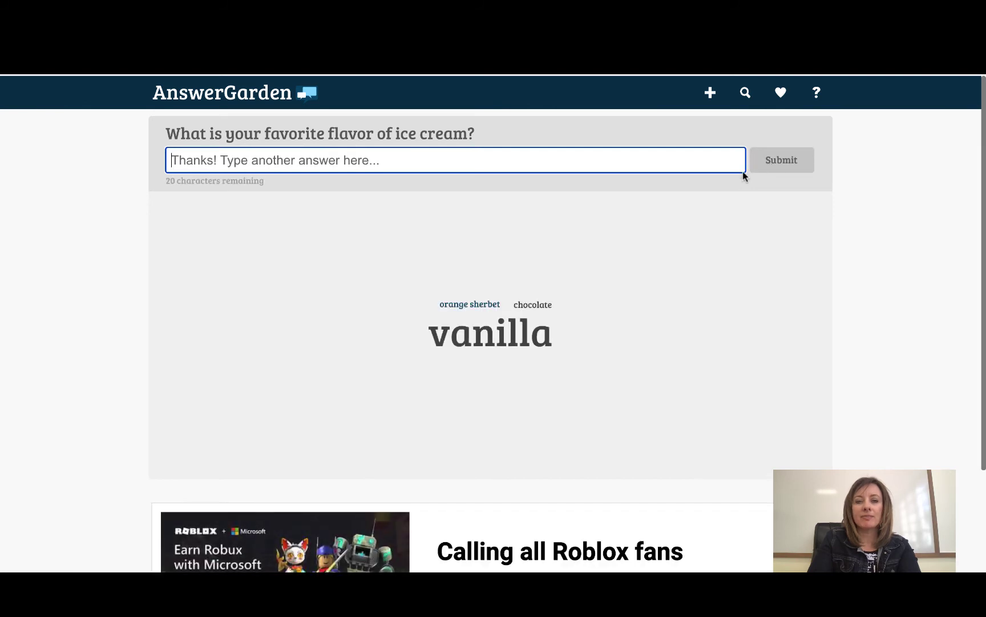
mouse_move(527, 338)
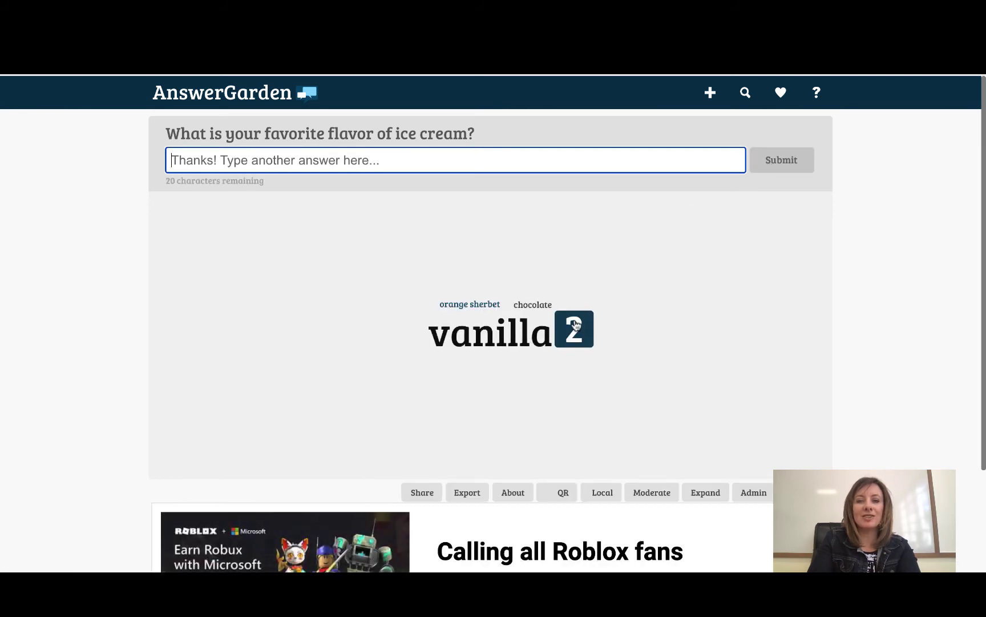
mouse_move(488, 309)
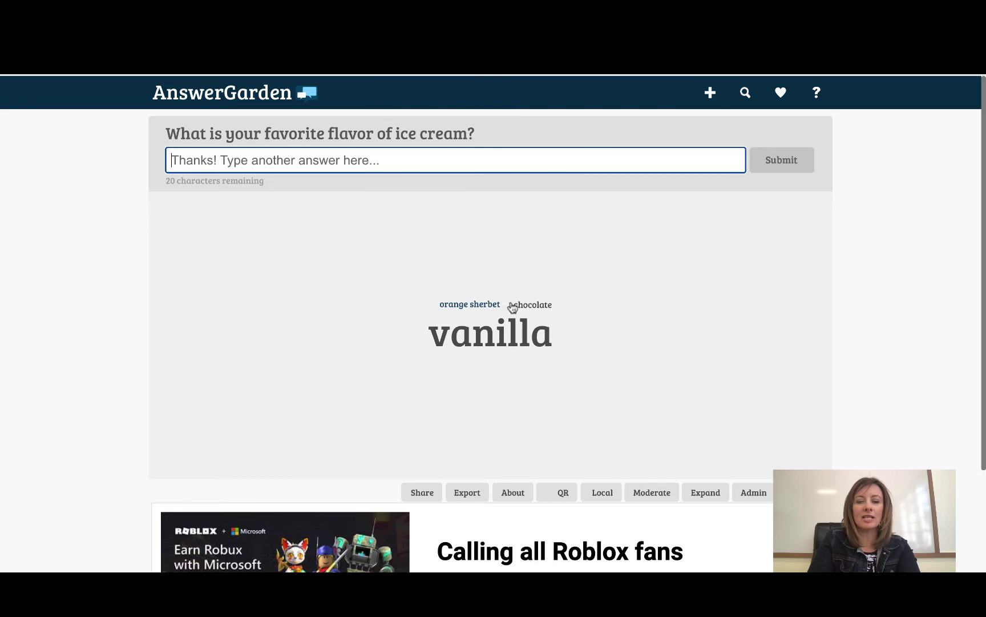
mouse_move(525, 307)
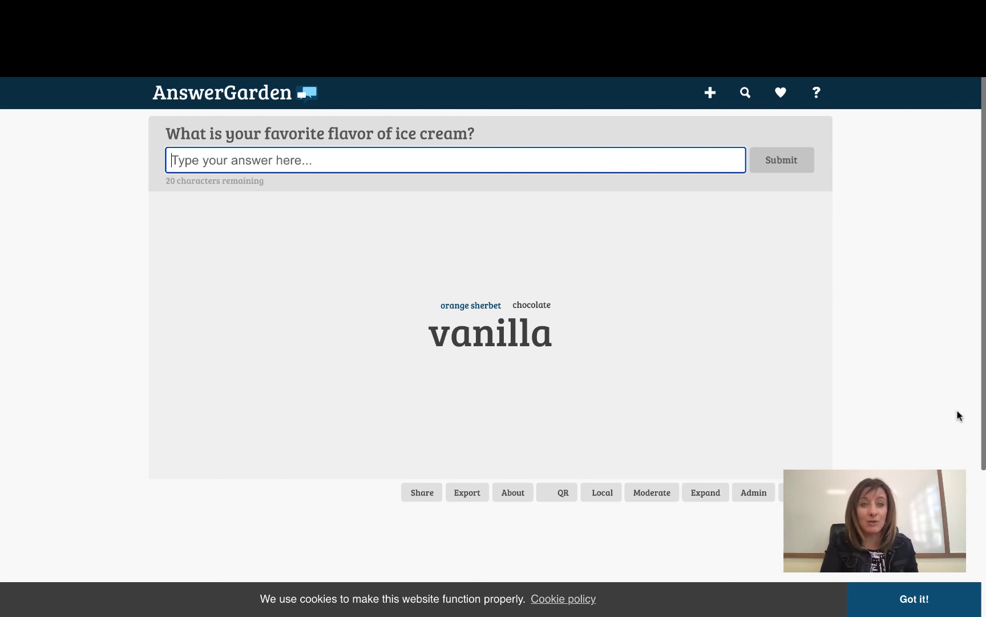
Open the administration section of this AnswerGarden and review its topic, mode, answer length, spam filter and wipe settings
click(757, 493)
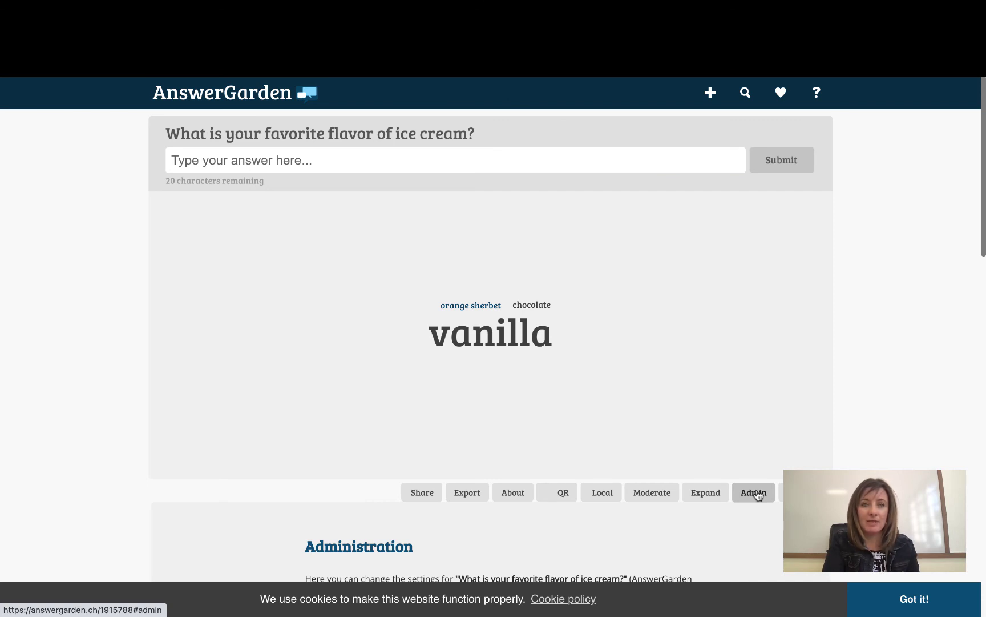
click(757, 493)
scroll(758, 493, down, 4)
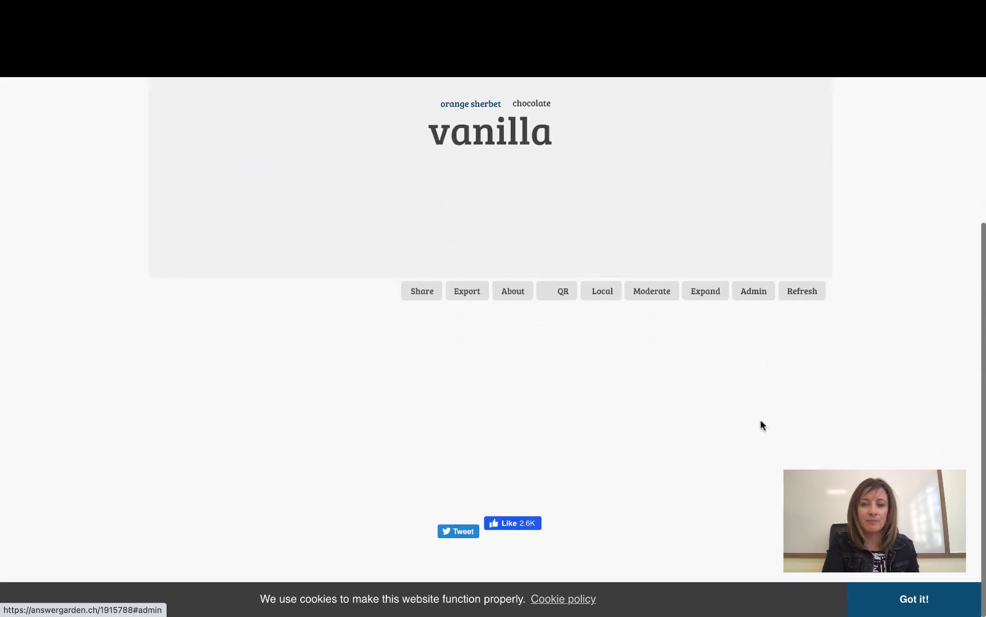
click(754, 294)
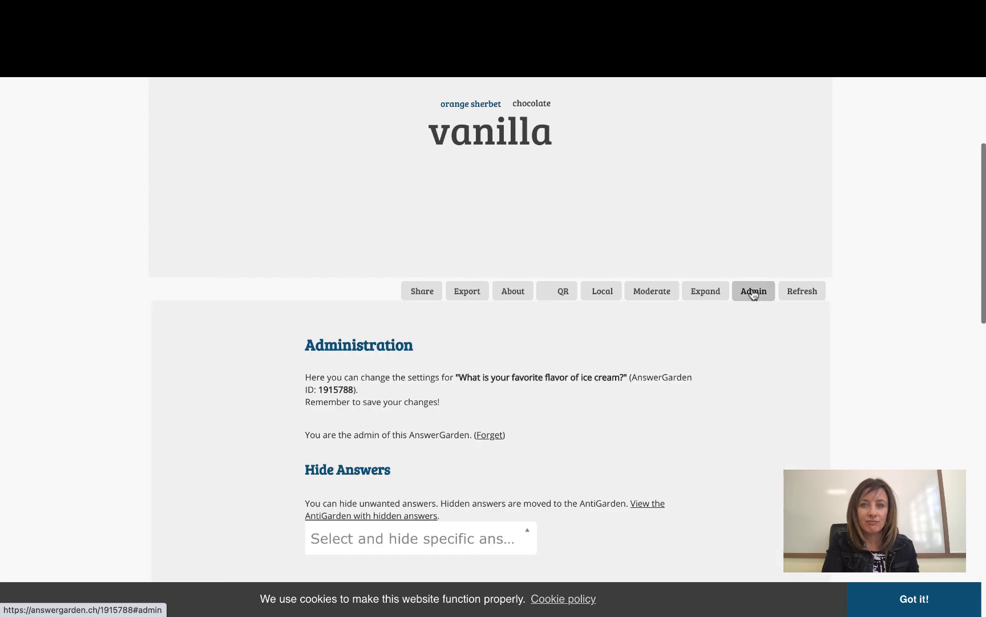
scroll(698, 365, down, 8)
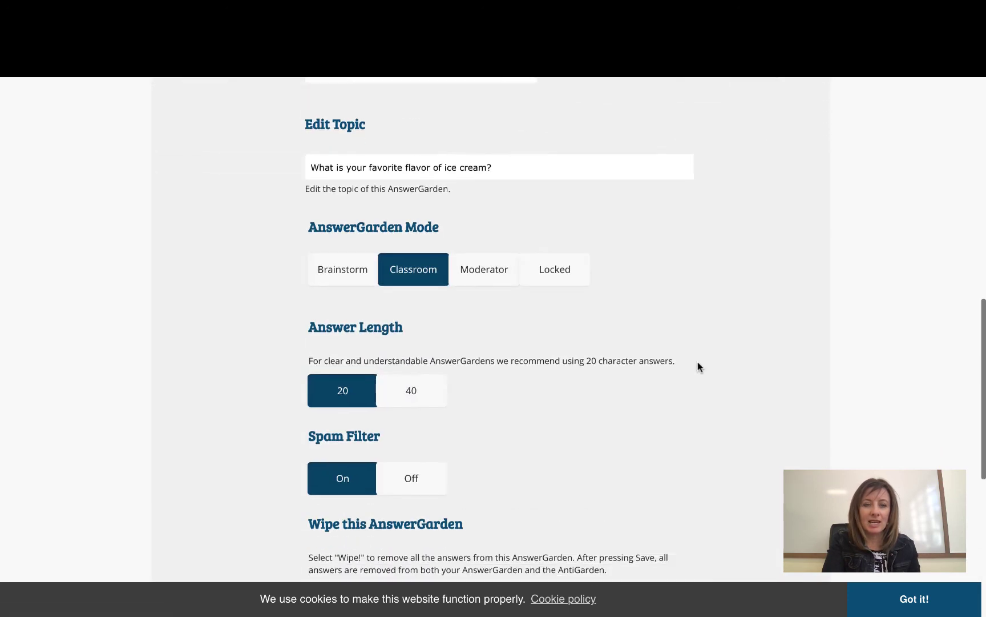
scroll(697, 362, down, 3)
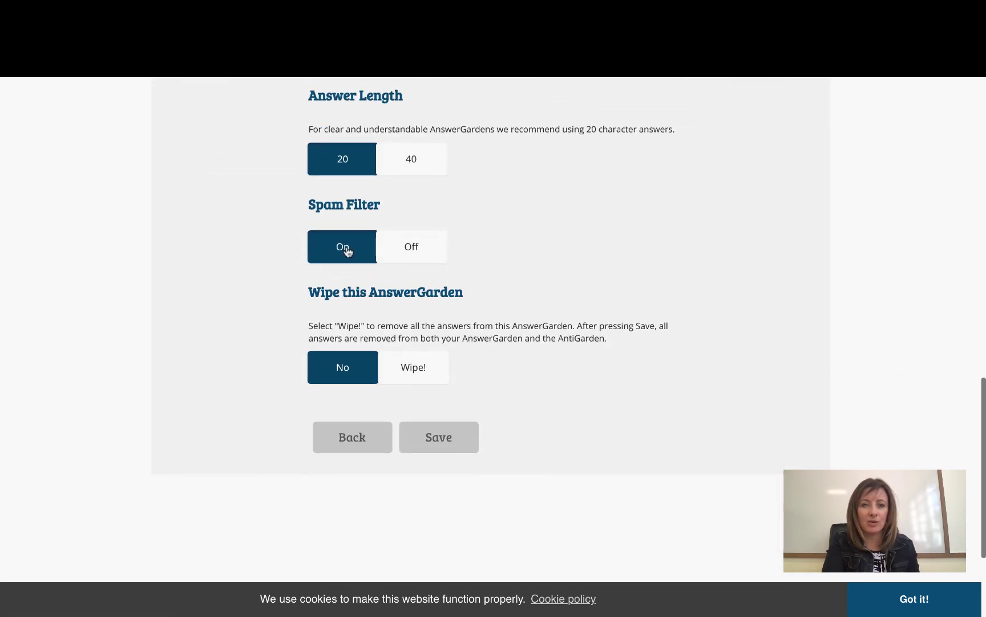